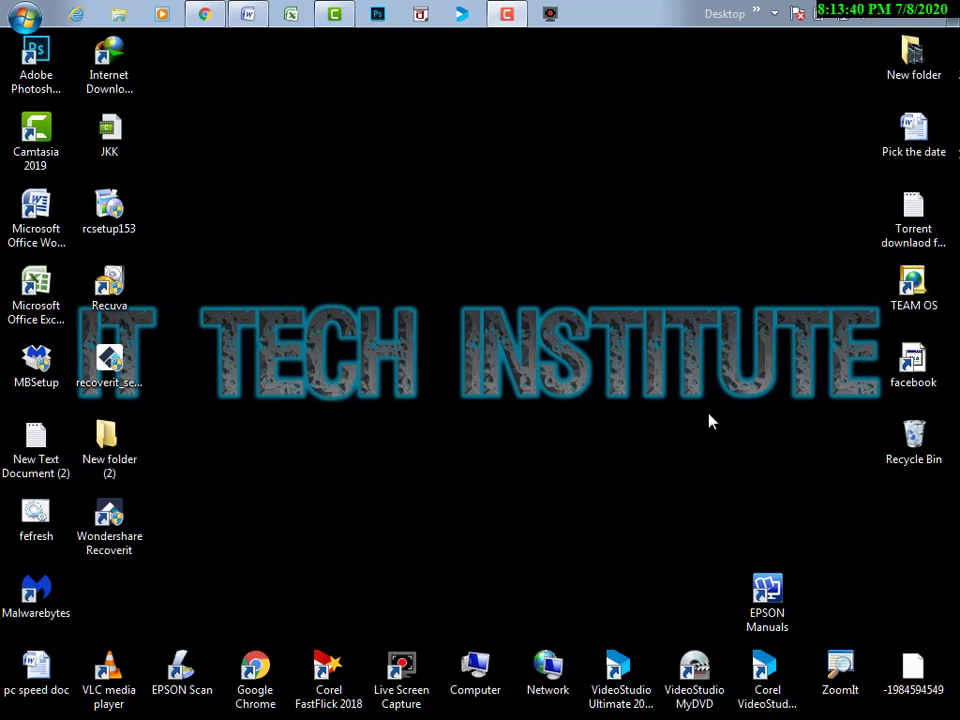
Bring the Word document back from the taskbar and maximize it to full screen.
left_click(252, 16)
double_click(322, 50)
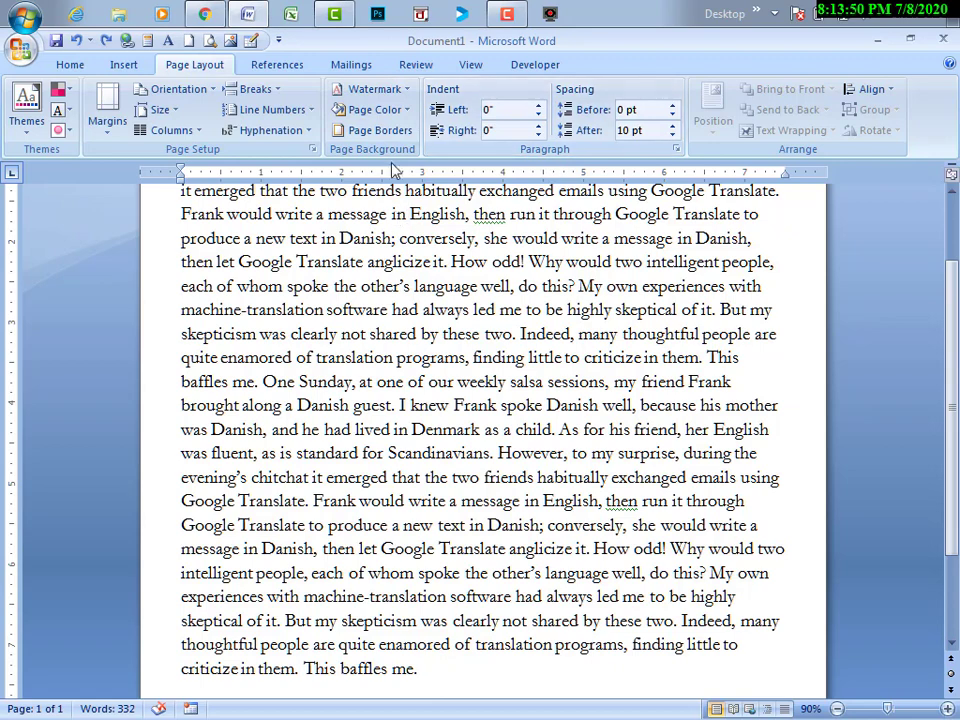
Scroll to the top, look over the Home and Insert ribbons, then show Page Layout's Watermark presets.
scroll(369, 226, "up", 2)
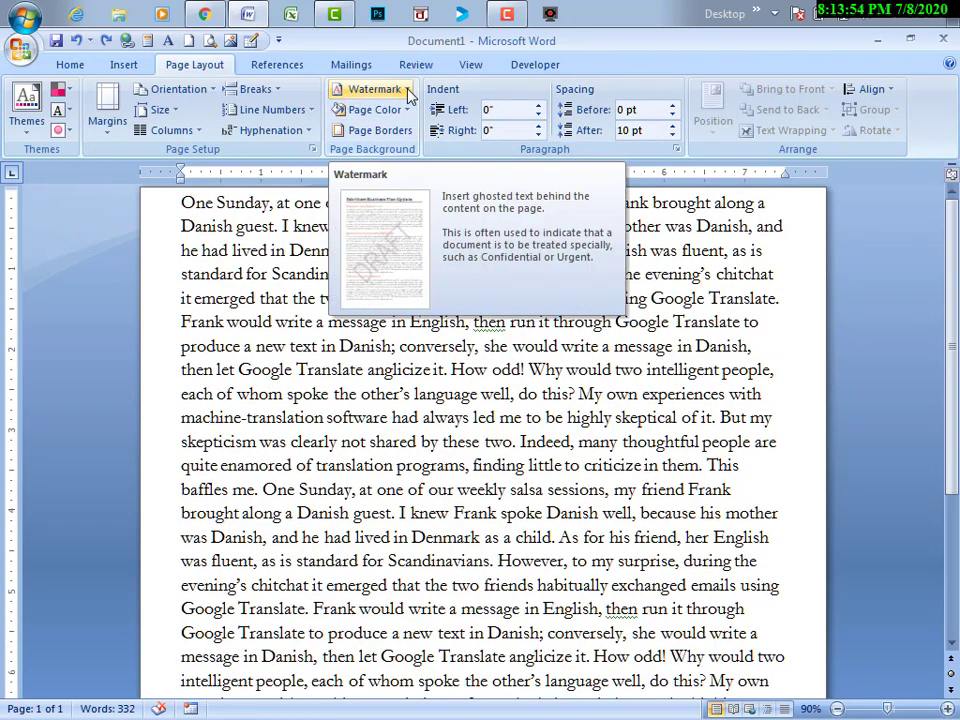
left_click(72, 65)
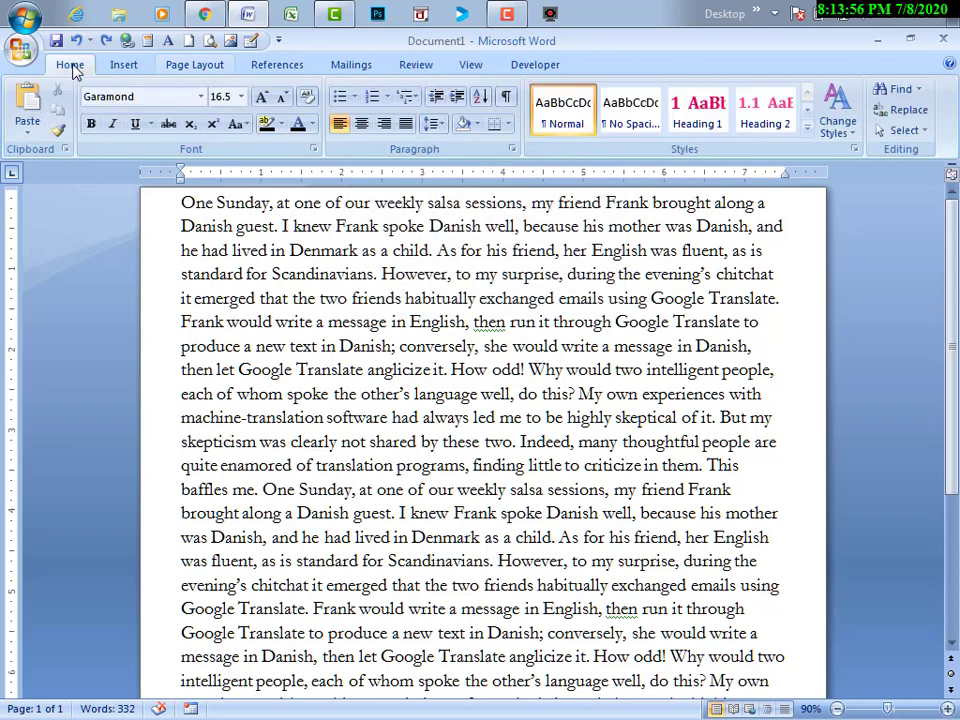
left_click(130, 66)
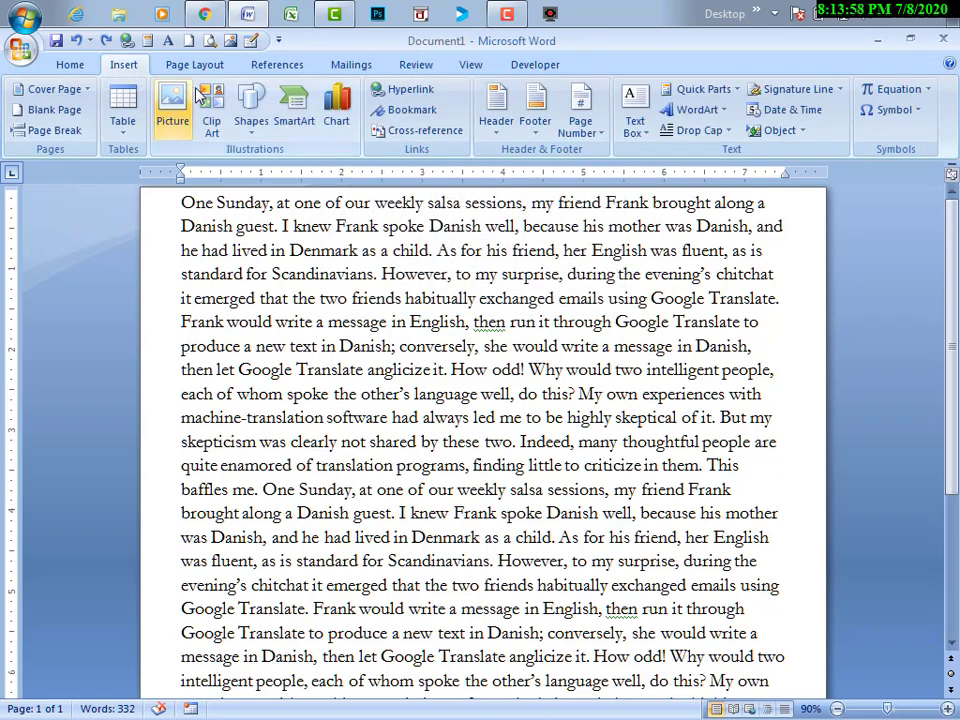
left_click(194, 65)
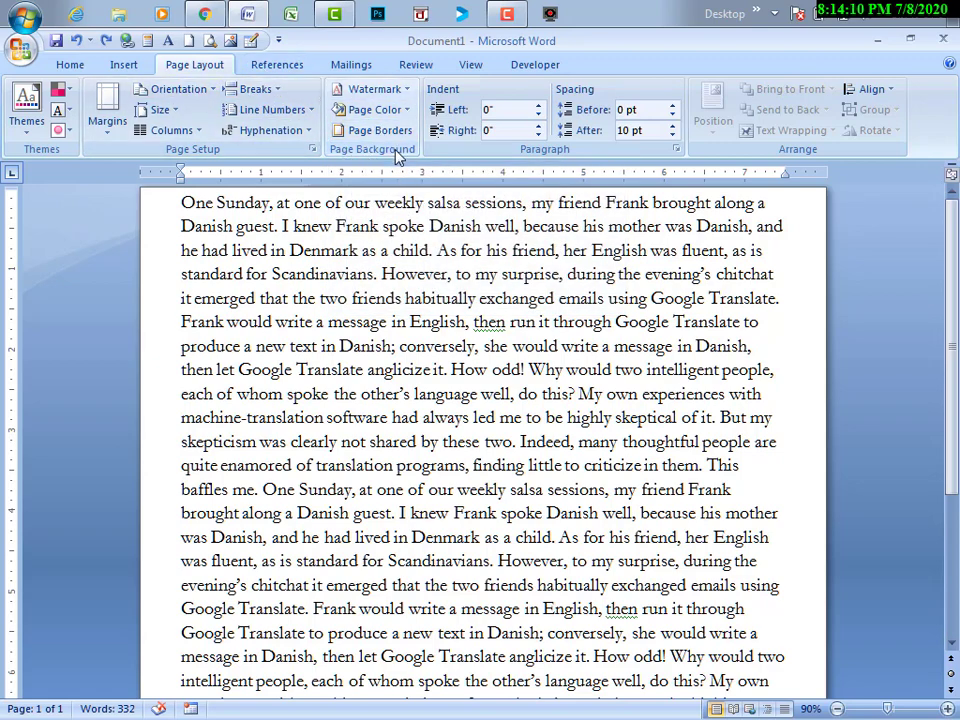
left_click(406, 93)
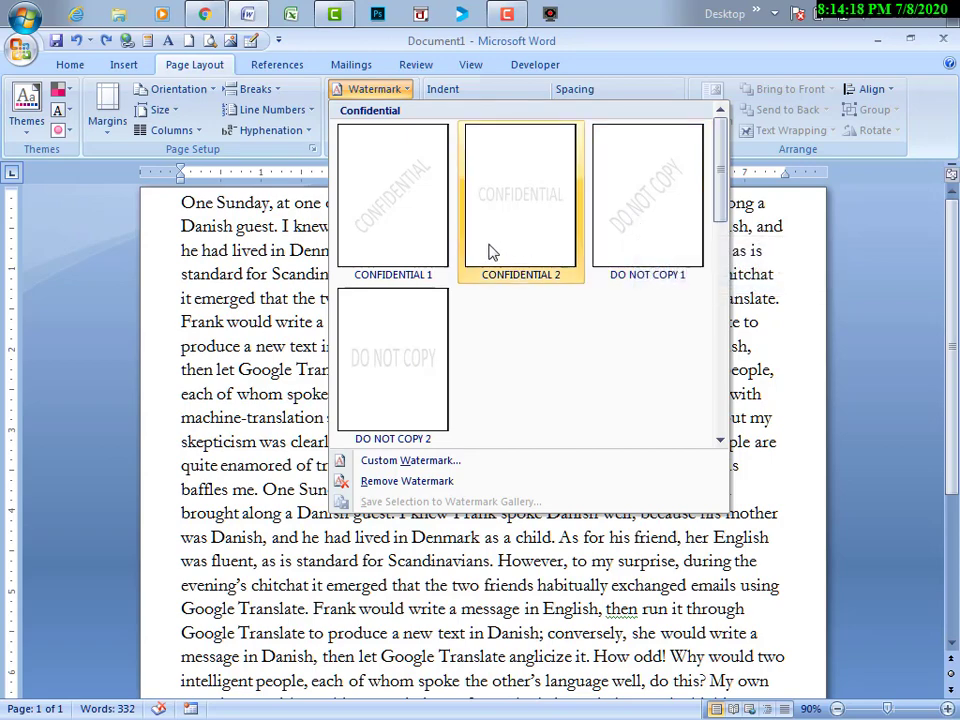
Set the Chrysanthemum sample picture as a custom picture watermark, apply it and close the dialog.
left_click(420, 461)
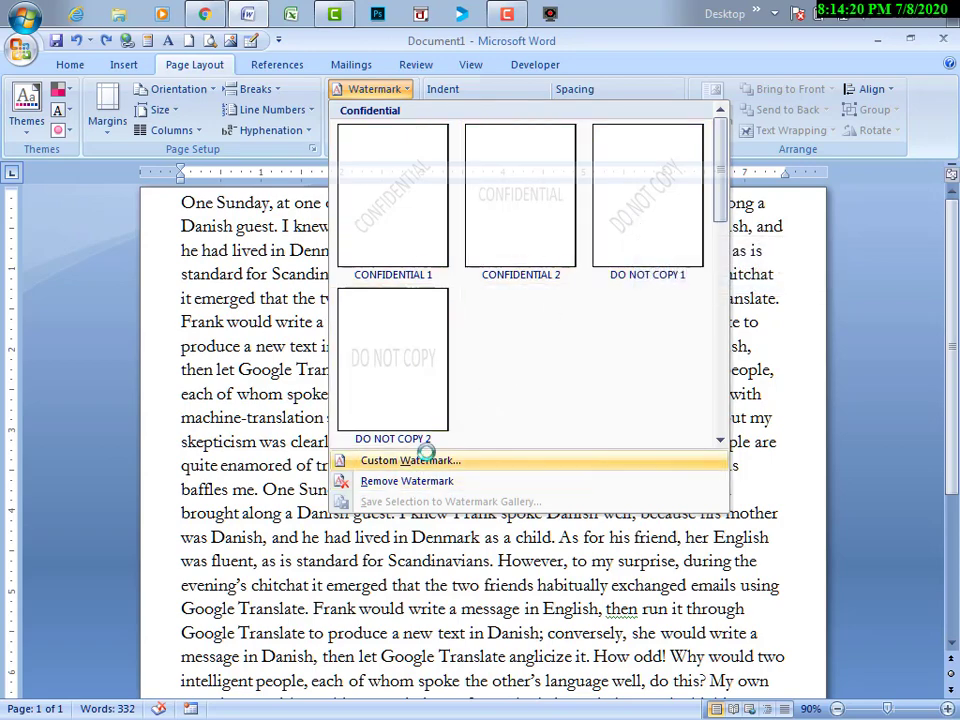
left_click(344, 248)
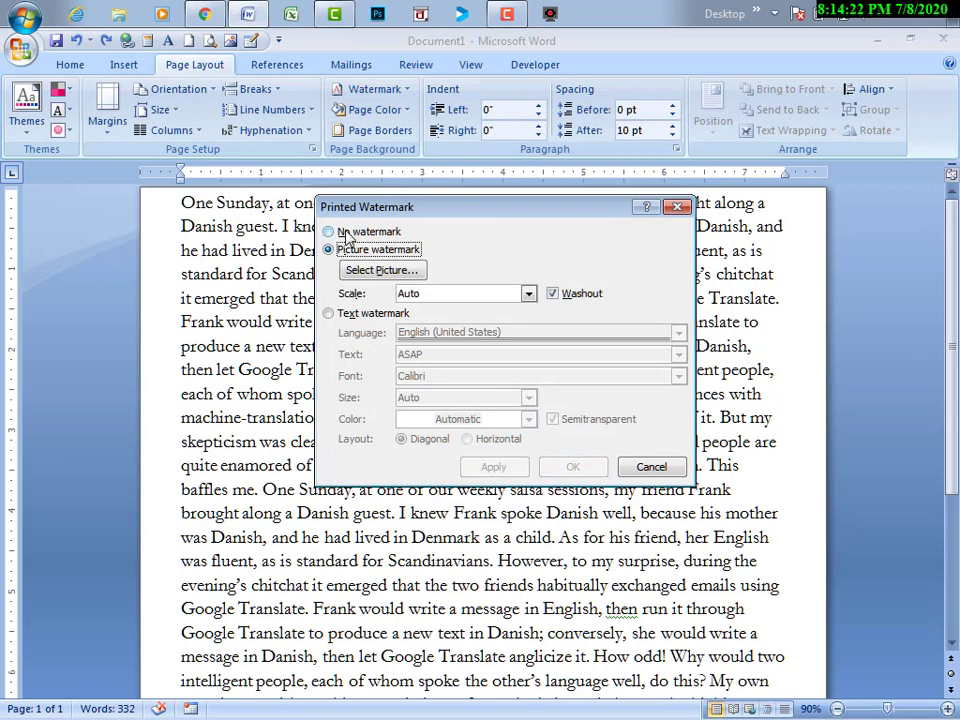
left_click(347, 235)
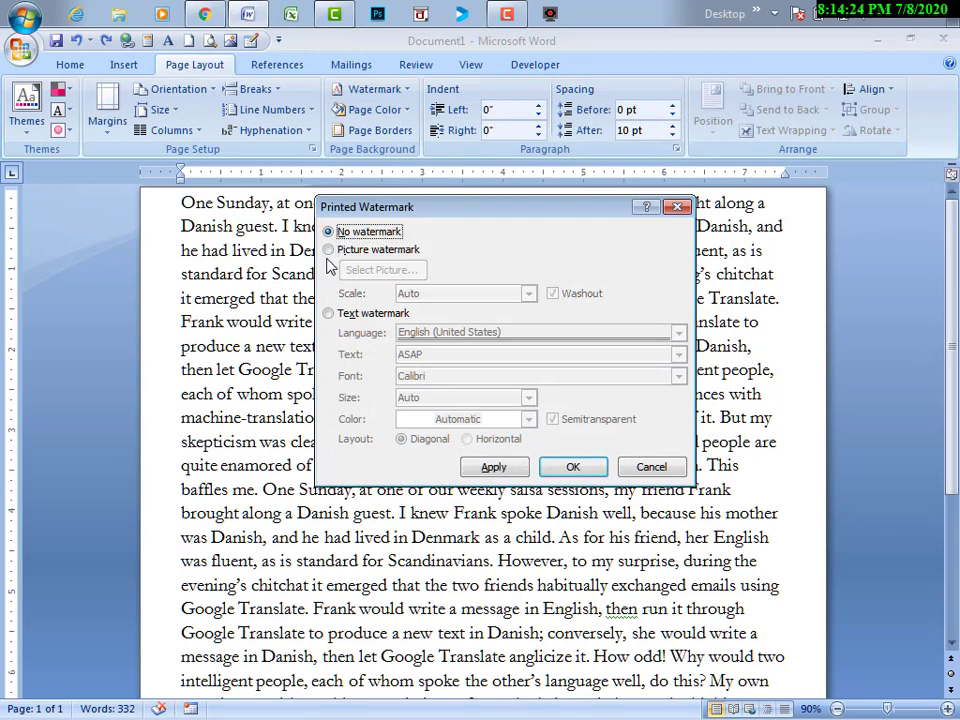
left_click(338, 252)
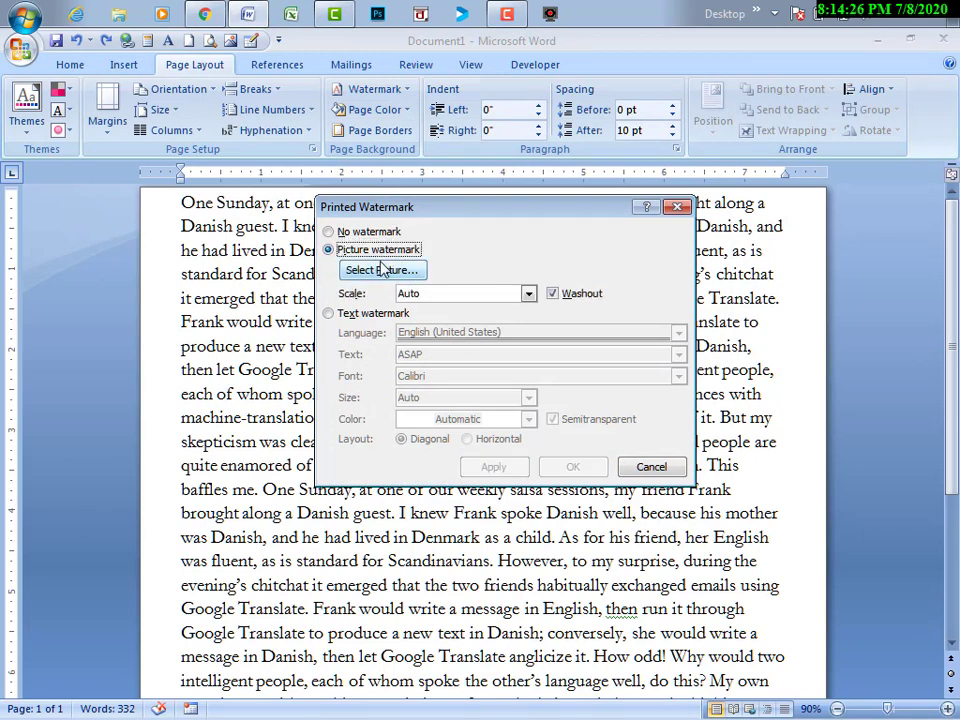
left_click(378, 273)
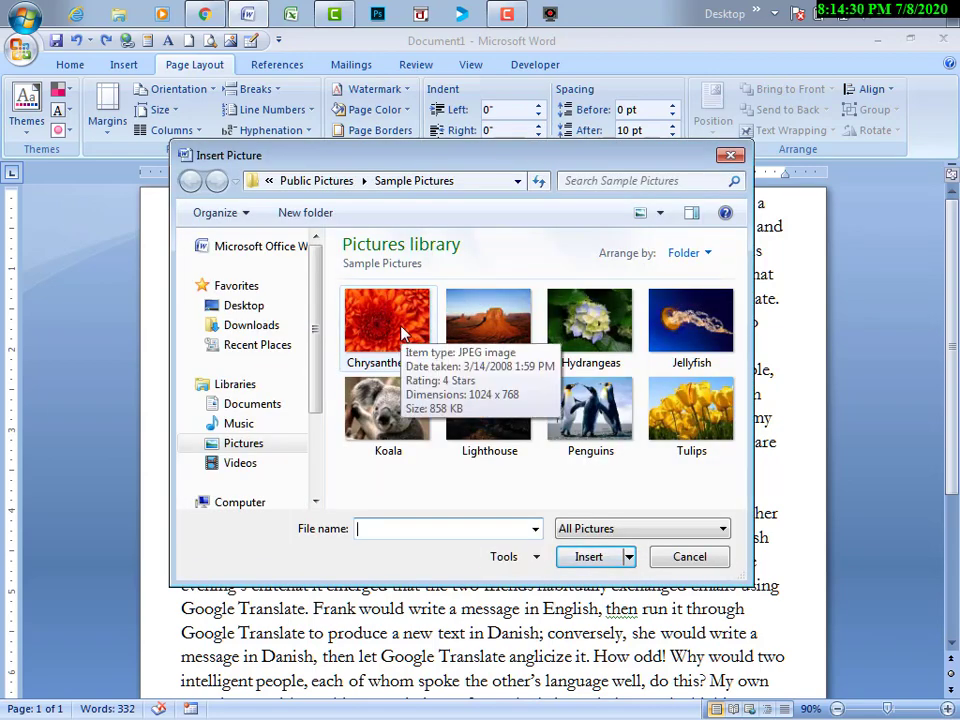
left_click(388, 322)
left_click(587, 557)
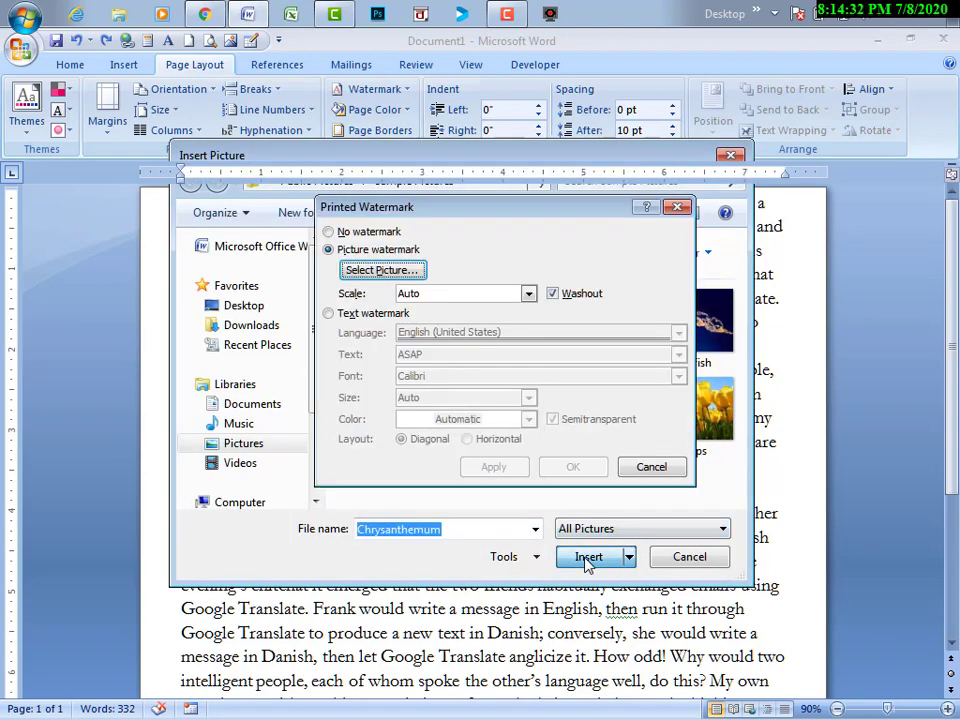
left_click(500, 467)
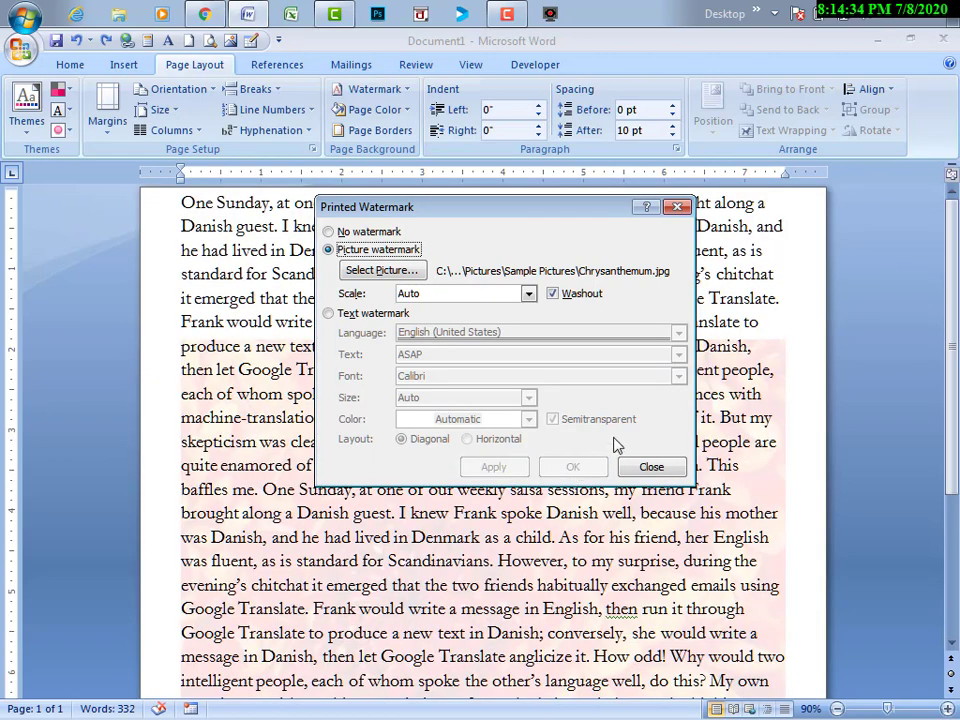
left_click(651, 466)
Add a page break after the text to create a blank page 2, then scroll through it and back to page 1.
scroll(561, 369, "down", 3)
scroll(561, 369, "down", 1)
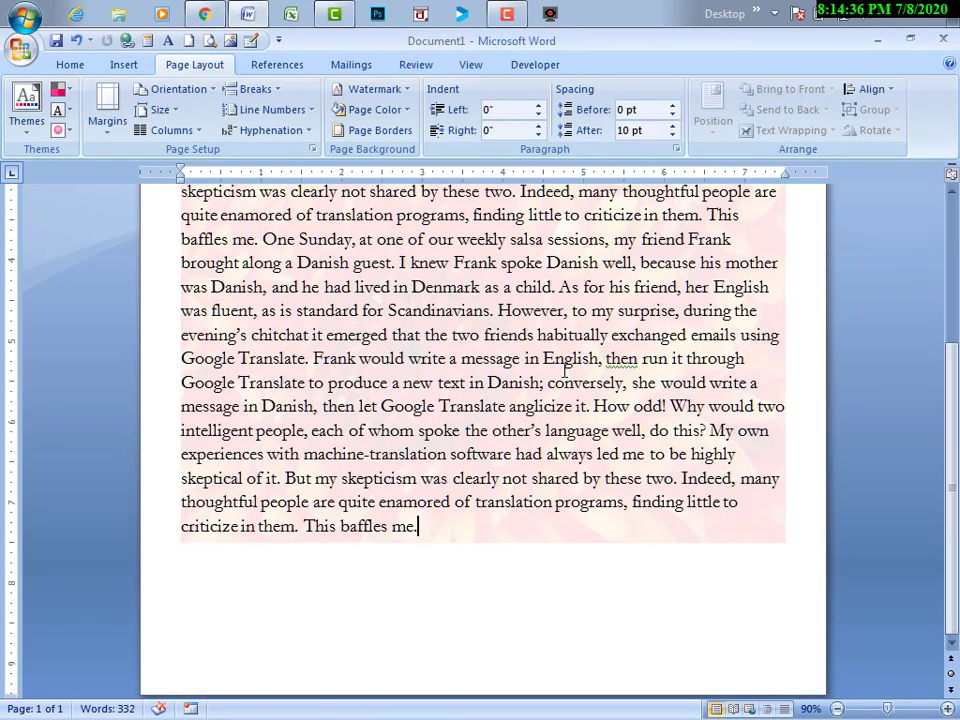
key("ctrl+Return")
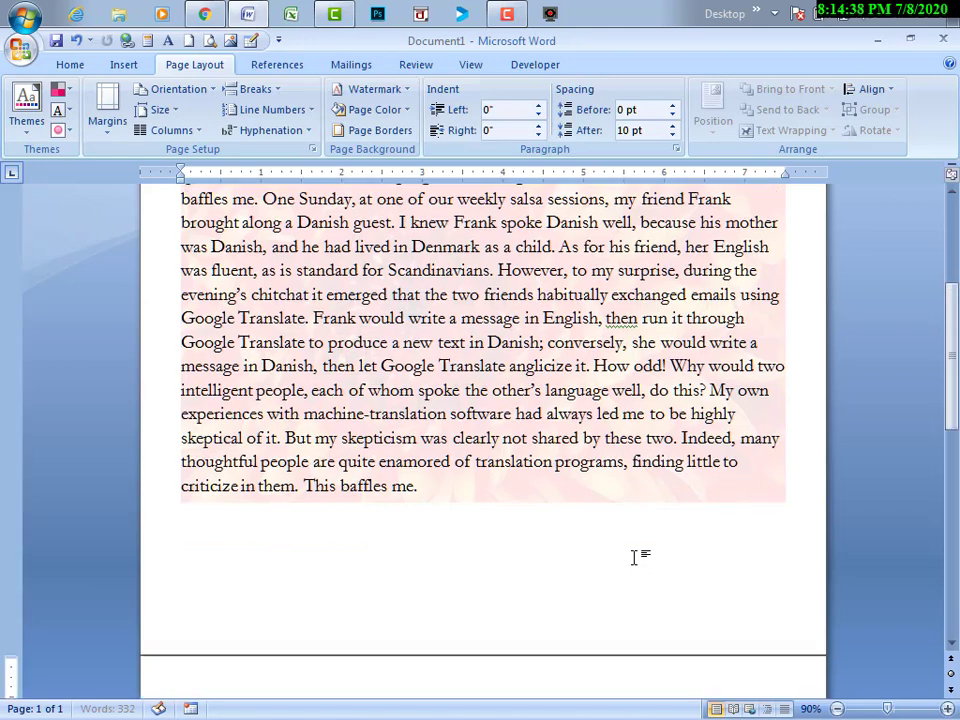
scroll(521, 538, "down", 2)
scroll(521, 538, "down", 5)
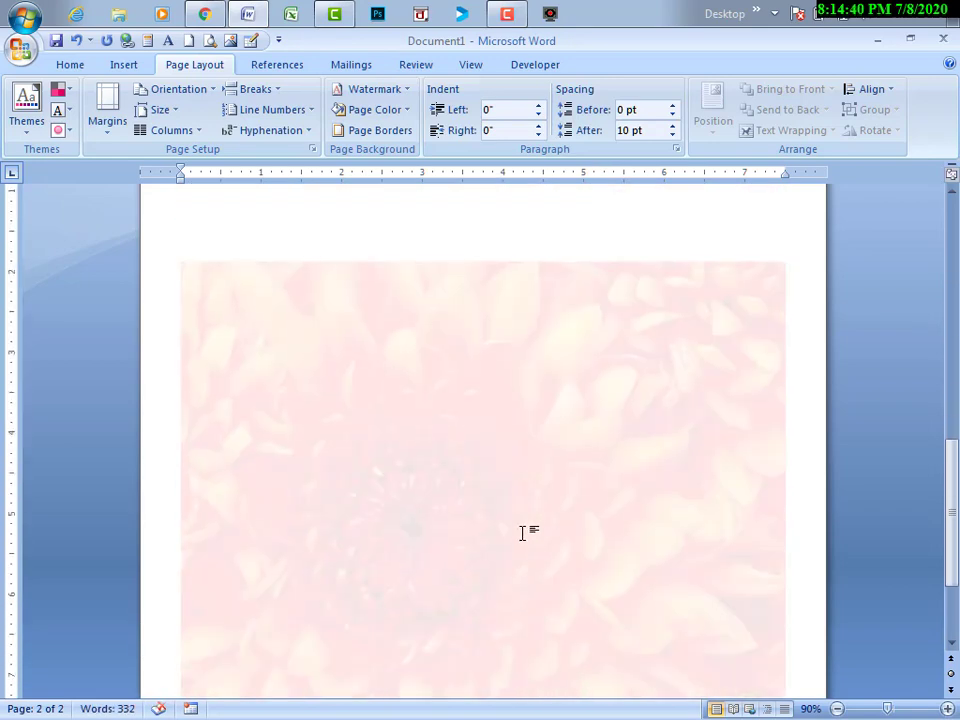
scroll(522, 533, "down", 8)
scroll(522, 533, "down", 2)
scroll(521, 522, "up", 10)
scroll(521, 521, "up", 3)
scroll(521, 521, "up", 4)
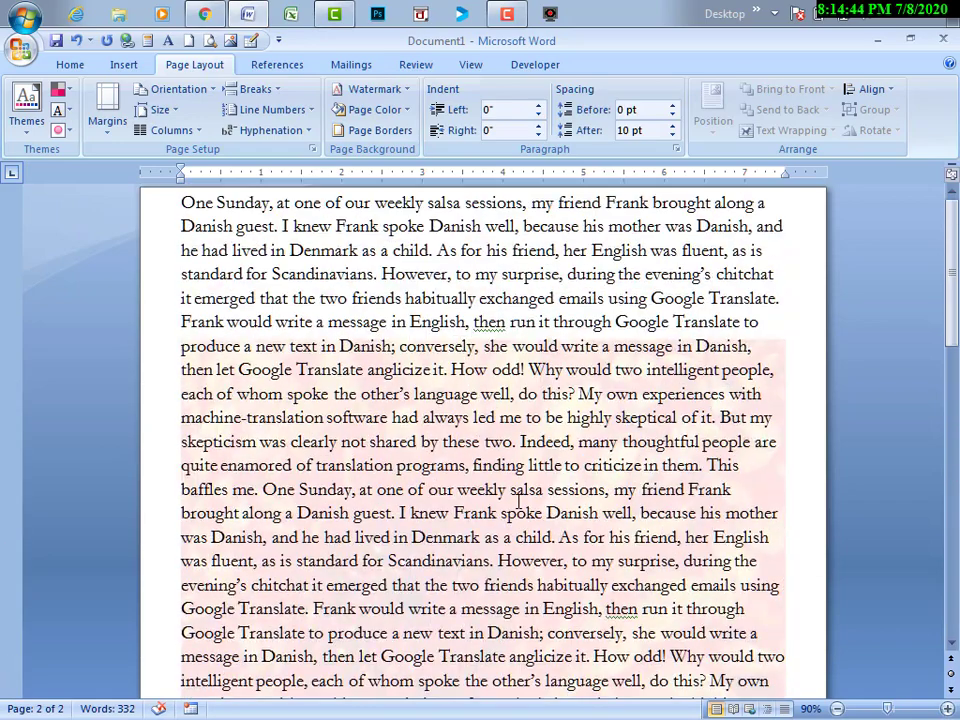
In Custom Watermark, uncheck Washout for the Chrysanthemum picture and apply it.
left_click(380, 89)
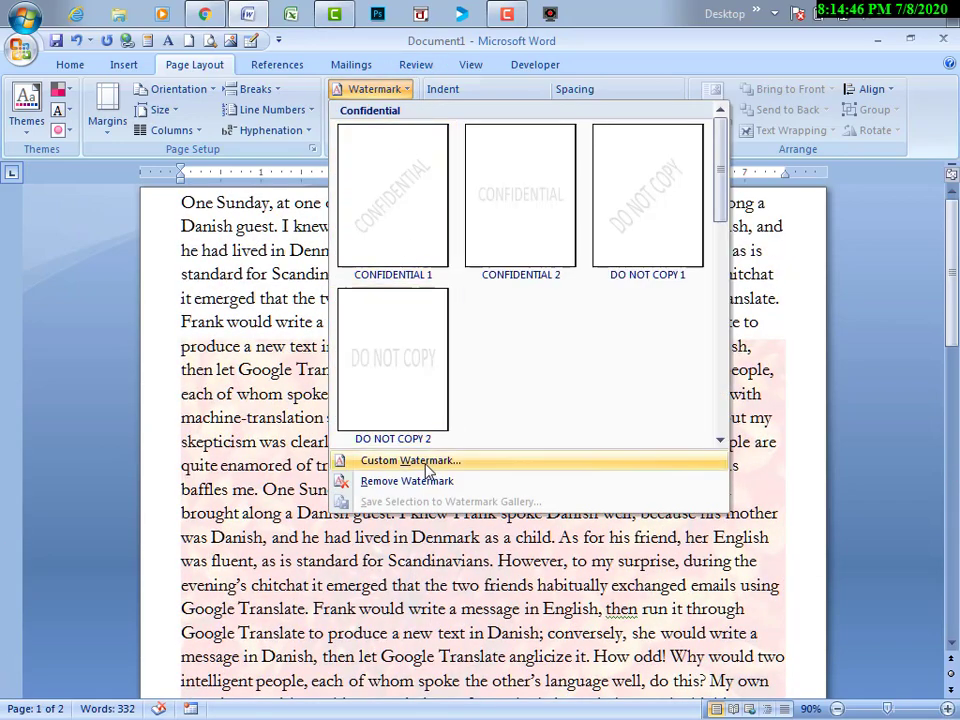
left_click(427, 462)
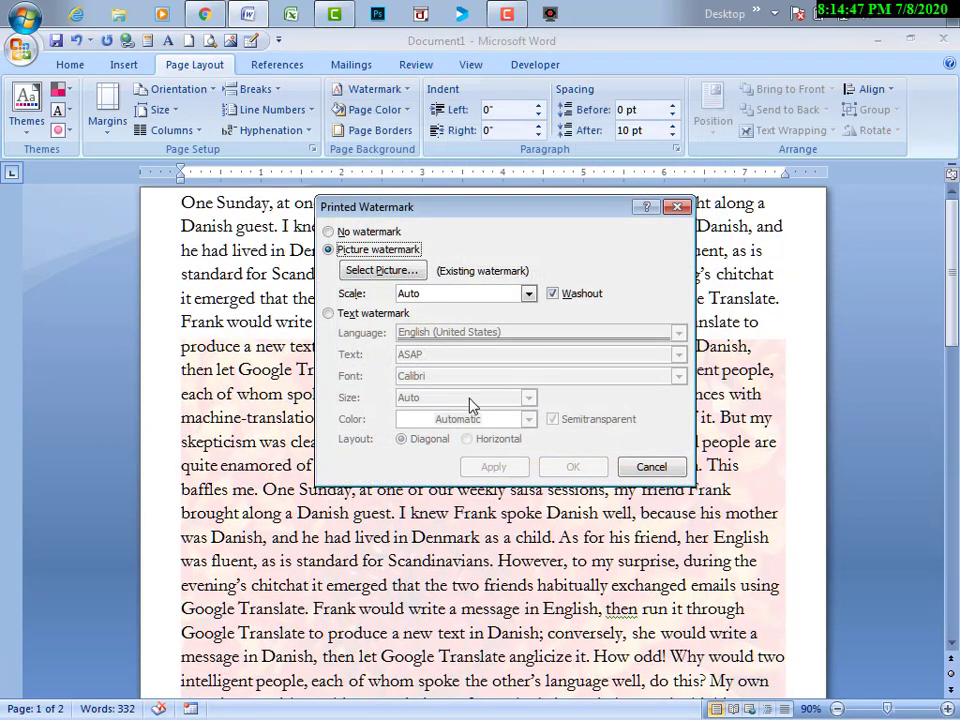
left_click(553, 294)
left_click(493, 467)
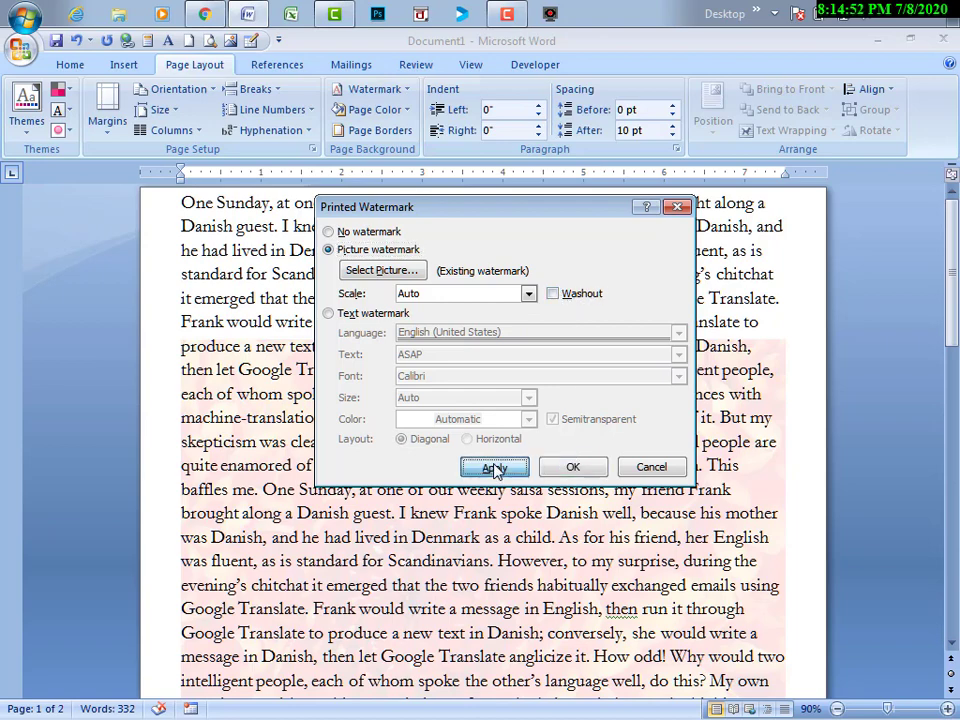